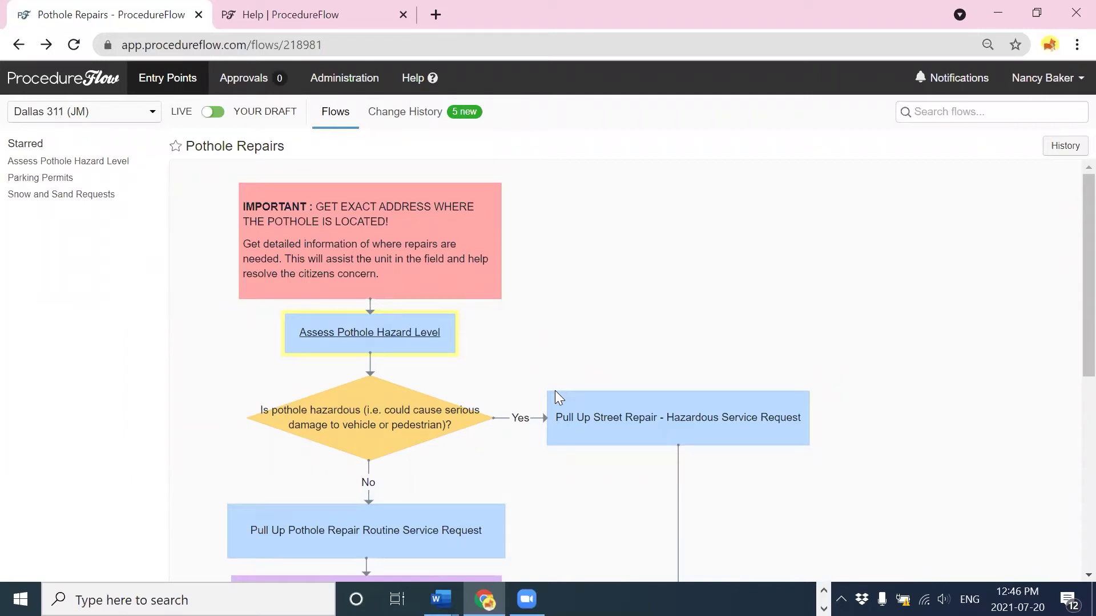
# Open the Pothole Repairs draft for editing and add a Data shape reading "Test" above the Street Repair - Hazardous Service Request box.
pyautogui.click(261, 117)
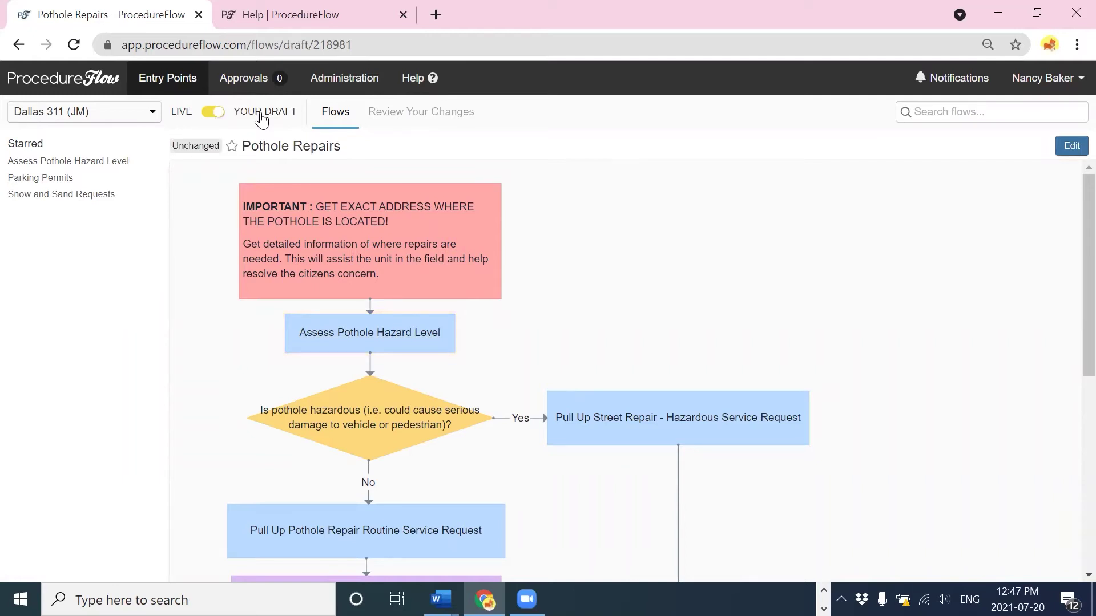
pyautogui.click(1066, 147)
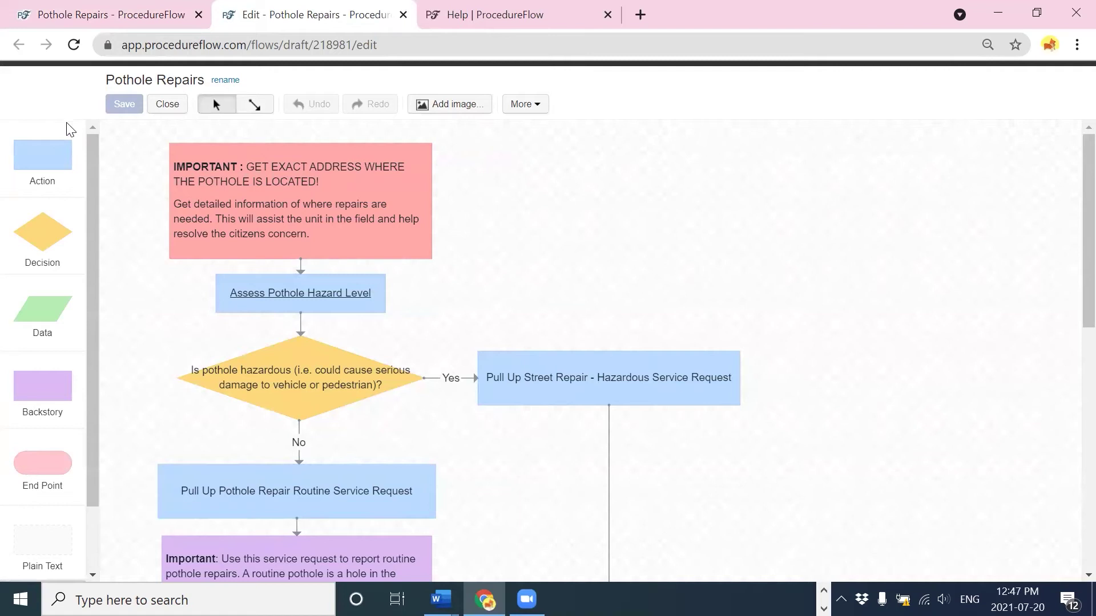
pyautogui.moveTo(42, 154)
pyautogui.mouseDown()
pyautogui.moveTo(607, 241)
pyautogui.moveTo(414, 85)
pyautogui.moveTo(46, 151)
pyautogui.mouseUp()
pyautogui.moveTo(41, 312); pyautogui.dragTo(611, 213)
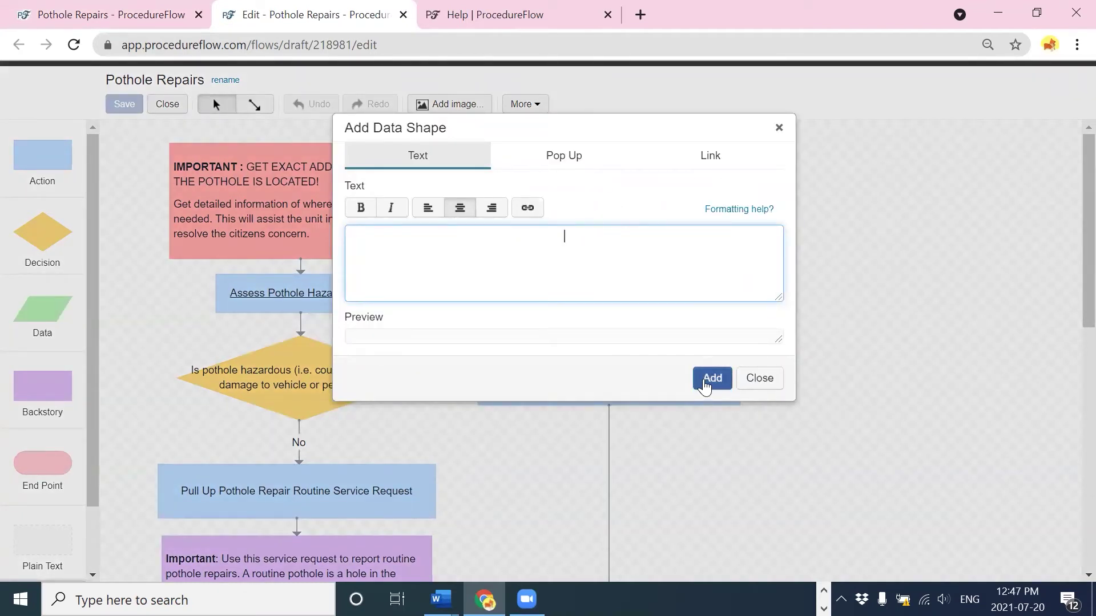
pyautogui.write('Test')
pyautogui.click(710, 398)
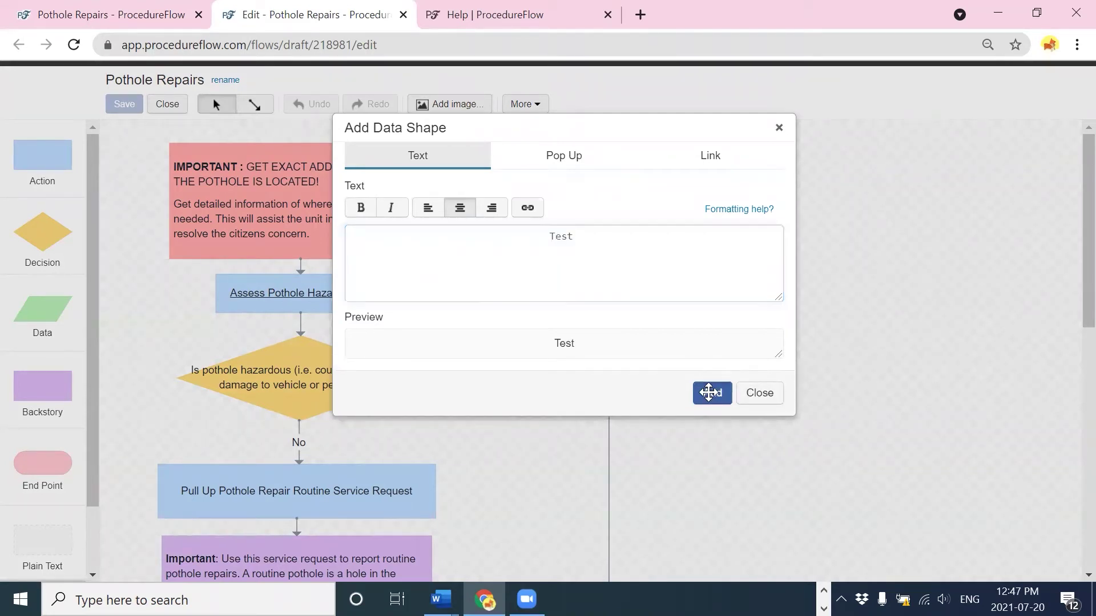
pyautogui.moveTo(663, 224); pyautogui.dragTo(708, 227)
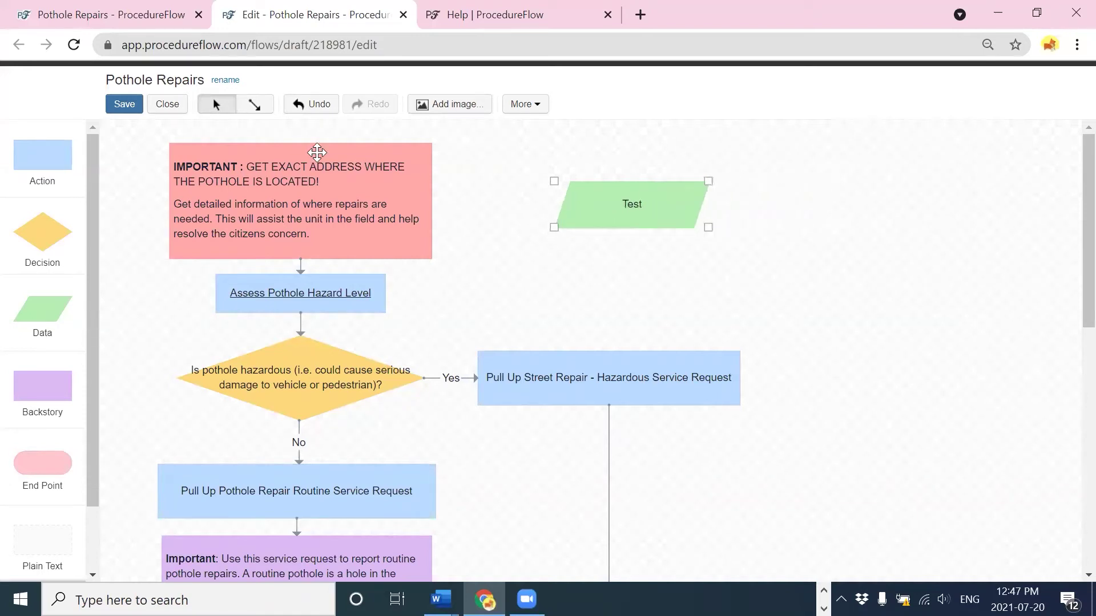
# Connect the Test shape to the Street Repair - Hazardous Service Request box, align it directly above, and save and close the flow.
pyautogui.click(254, 105)
pyautogui.moveTo(631, 227); pyautogui.dragTo(612, 347)
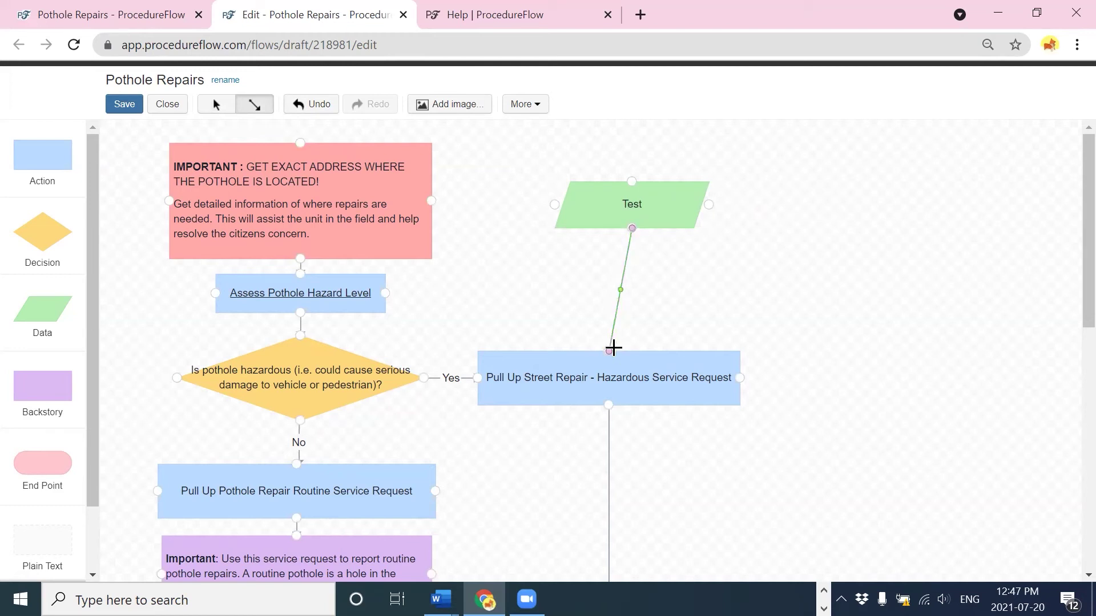
pyautogui.click(215, 104)
pyautogui.moveTo(617, 199); pyautogui.dragTo(595, 236)
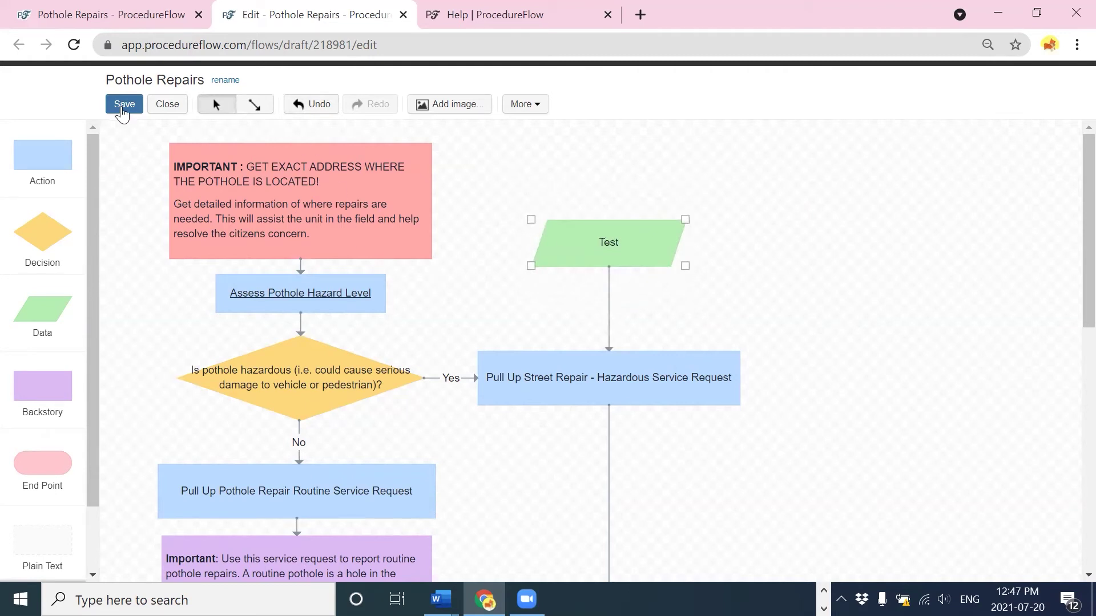
pyautogui.click(139, 106)
pyautogui.click(166, 108)
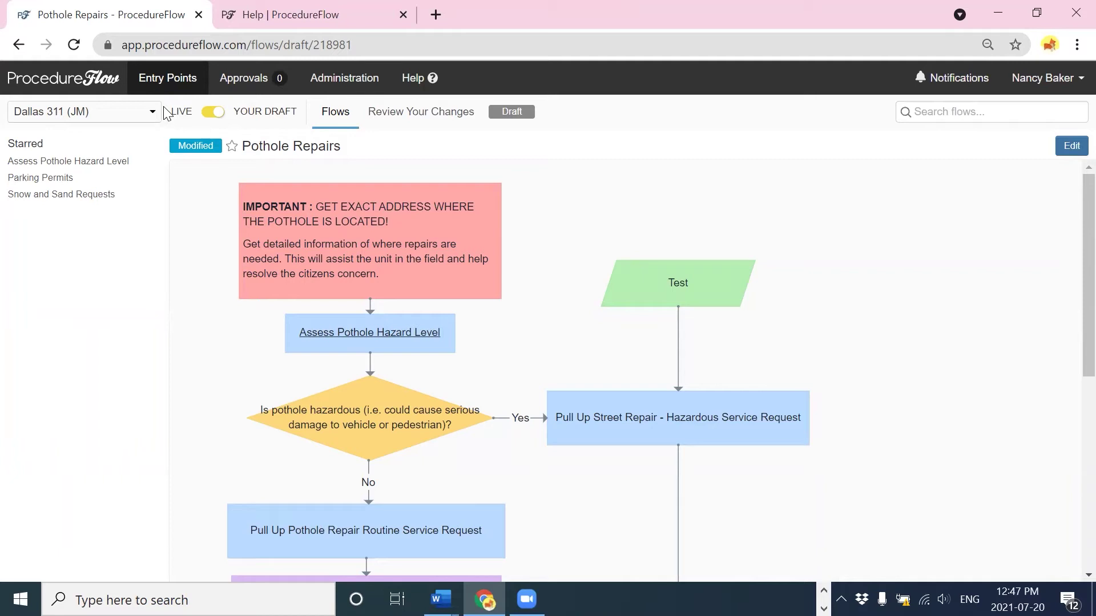
# Review the draft changes and submit them for approval with the reason "Edits to pothole repairs".
pyautogui.click(404, 119)
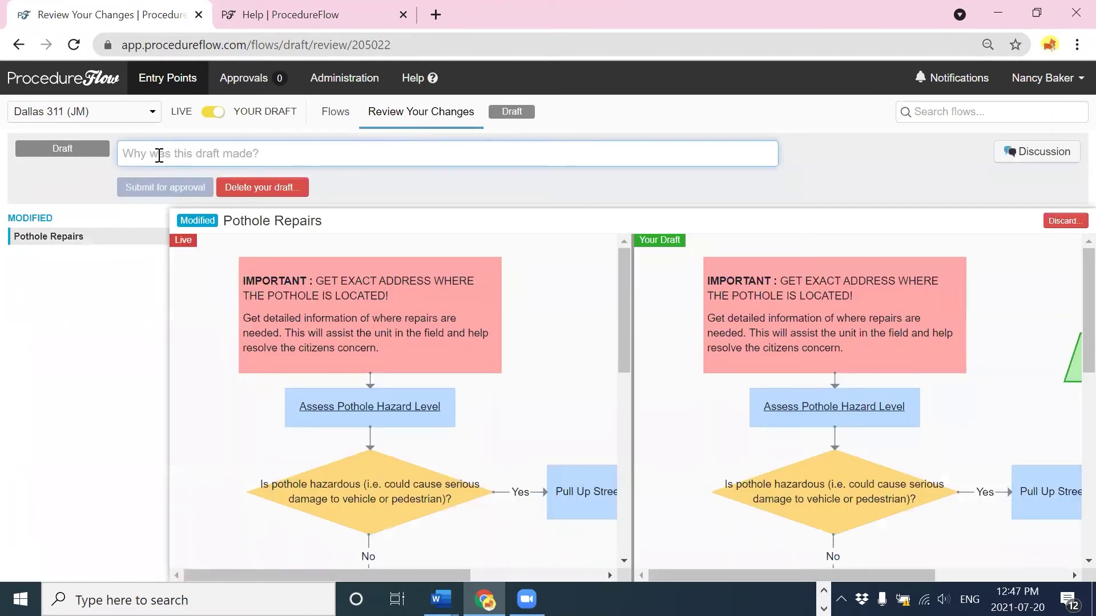
pyautogui.write('E')
pyautogui.press('BackSpace')
pyautogui.write('Edits to pothole repairs')
pyautogui.click(165, 191)
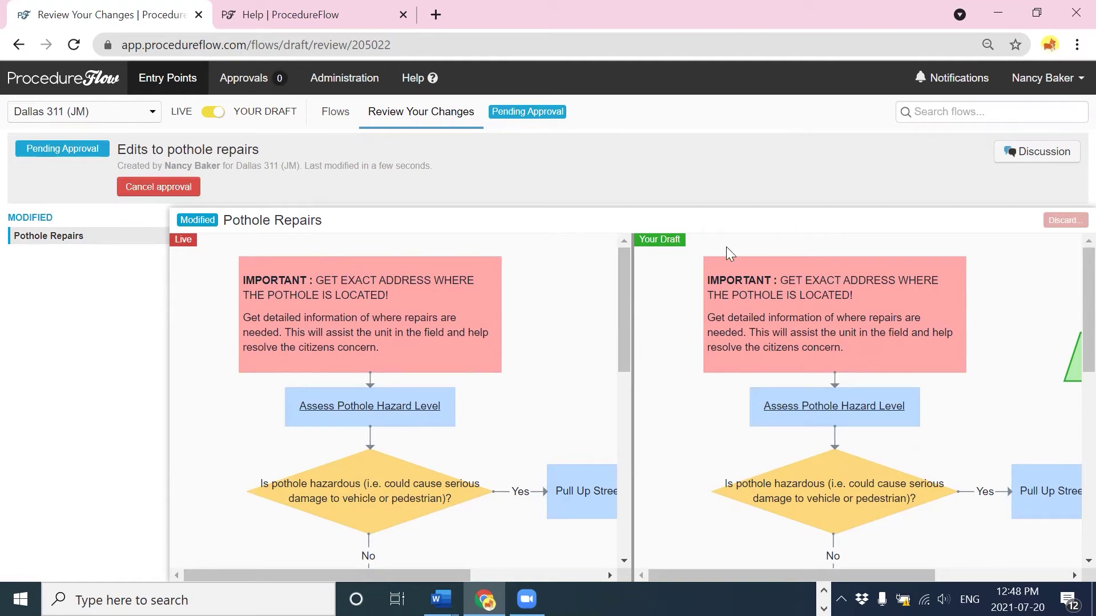
# Compare the draft with the live flow, cancel the approval request, and delete the draft with all its changes and discussion.
pyautogui.moveTo(679, 573); pyautogui.dragTo(823, 573)
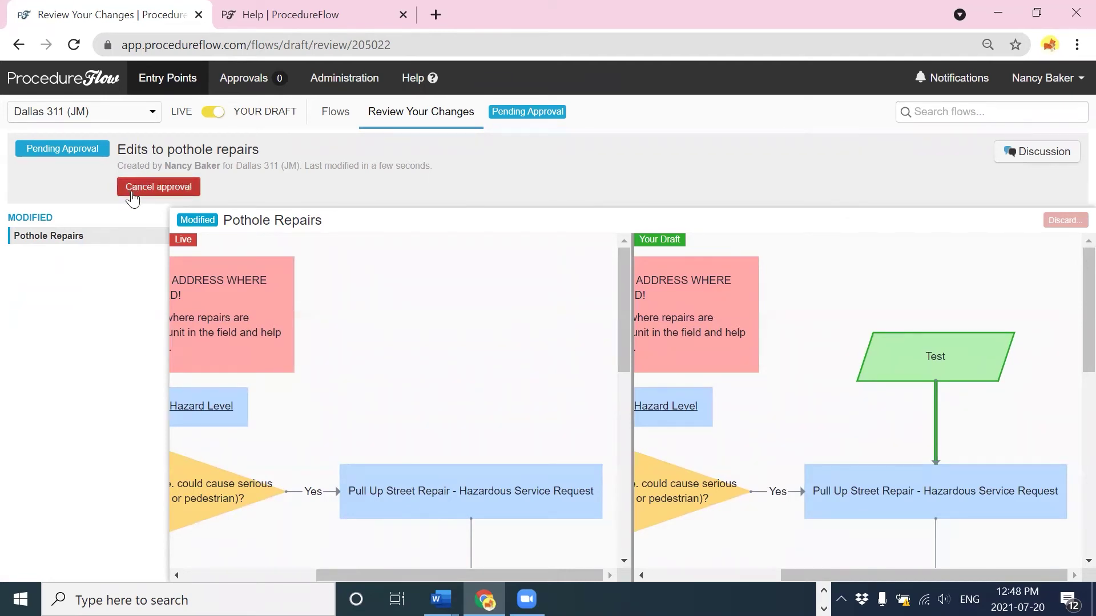
pyautogui.click(158, 188)
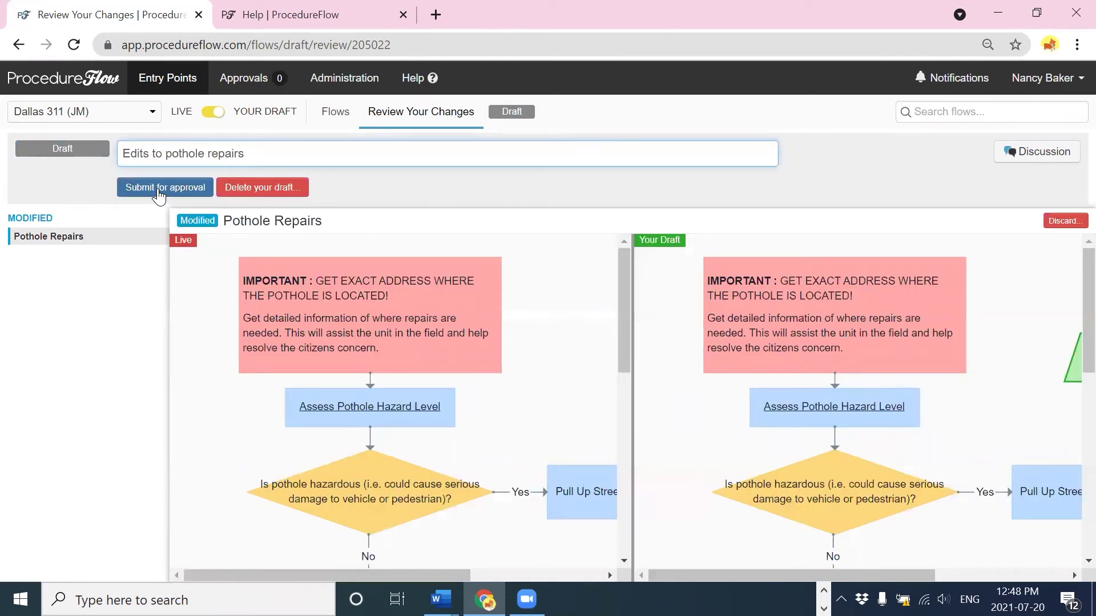
pyautogui.click(265, 188)
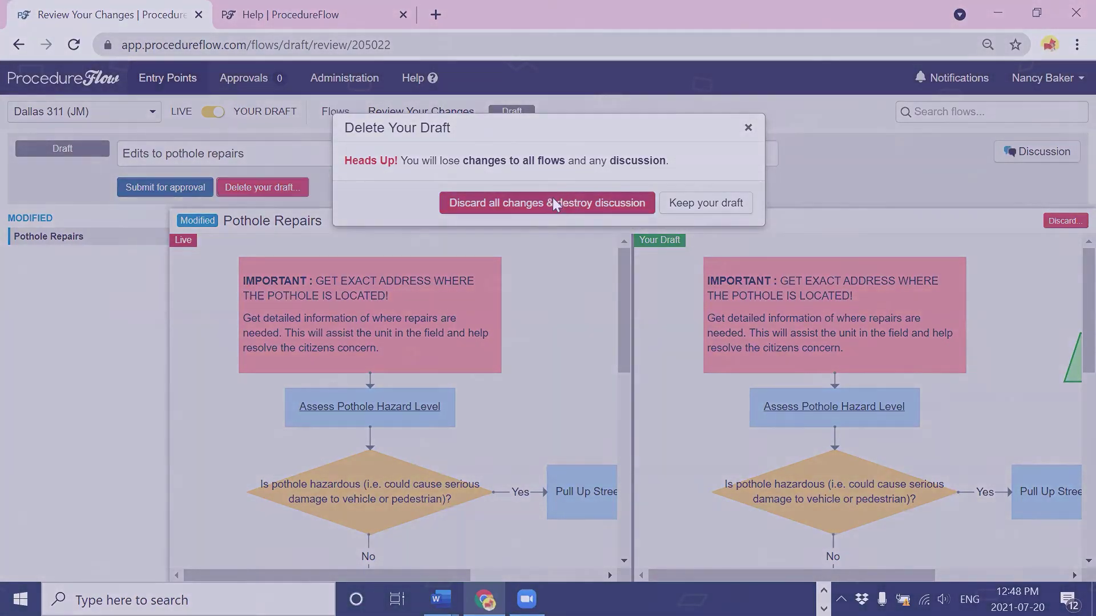
pyautogui.click(552, 198)
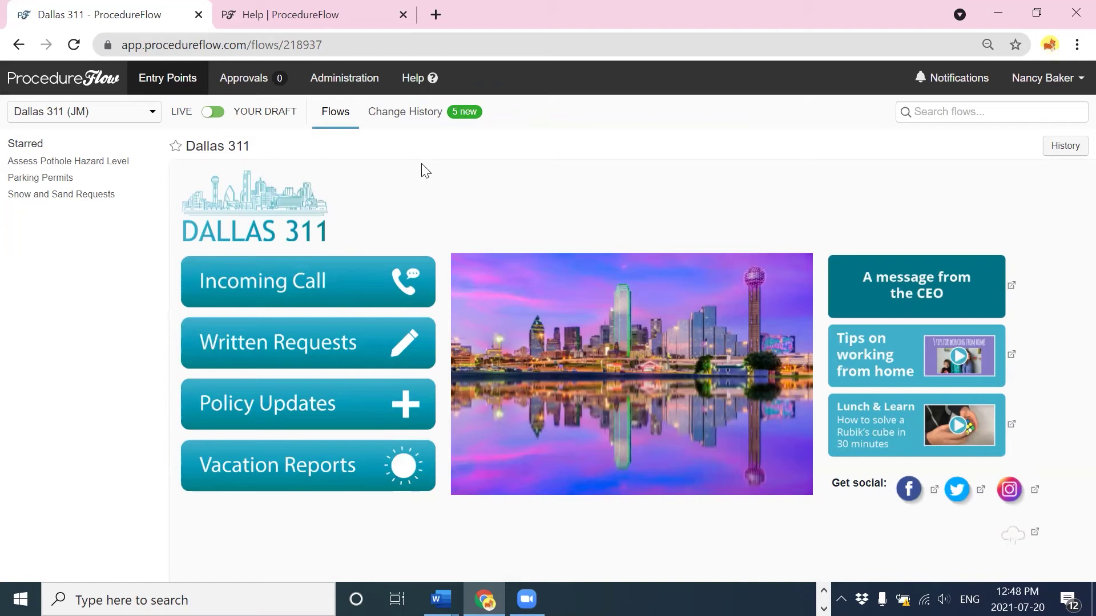
# Examine the old and new versions of the "Fixed typo in greeting" entry in the change history.
pyautogui.click(410, 114)
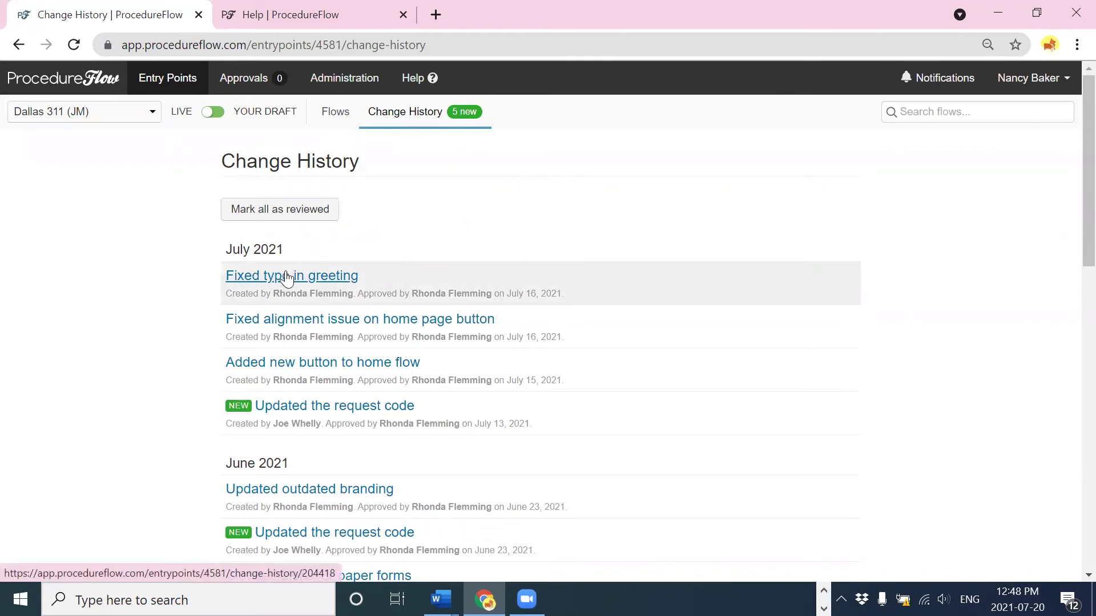
pyautogui.click(290, 279)
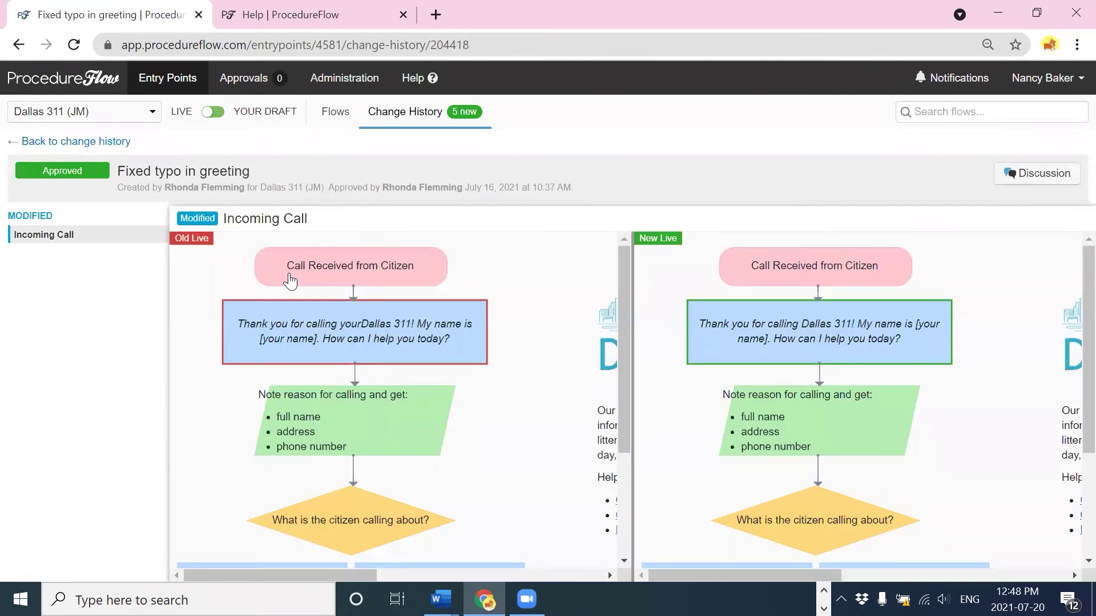
pyautogui.moveTo(695, 574); pyautogui.dragTo(651, 575)
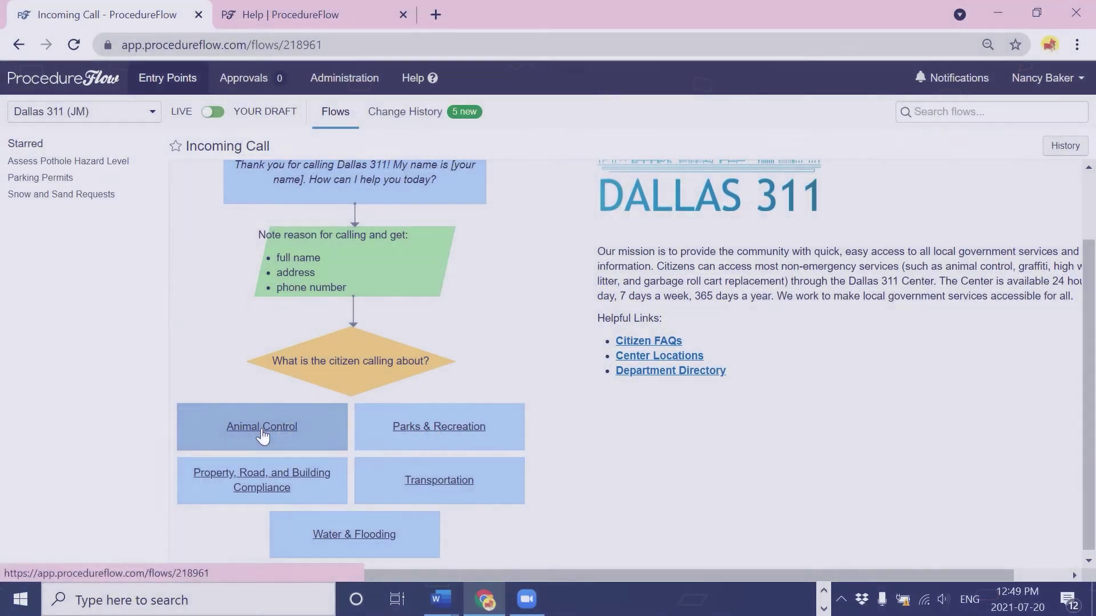
# Go from Incoming Call through Animal Control to the Loose Animal/Stray flow and add it to the starred flows.
pyautogui.click(262, 437)
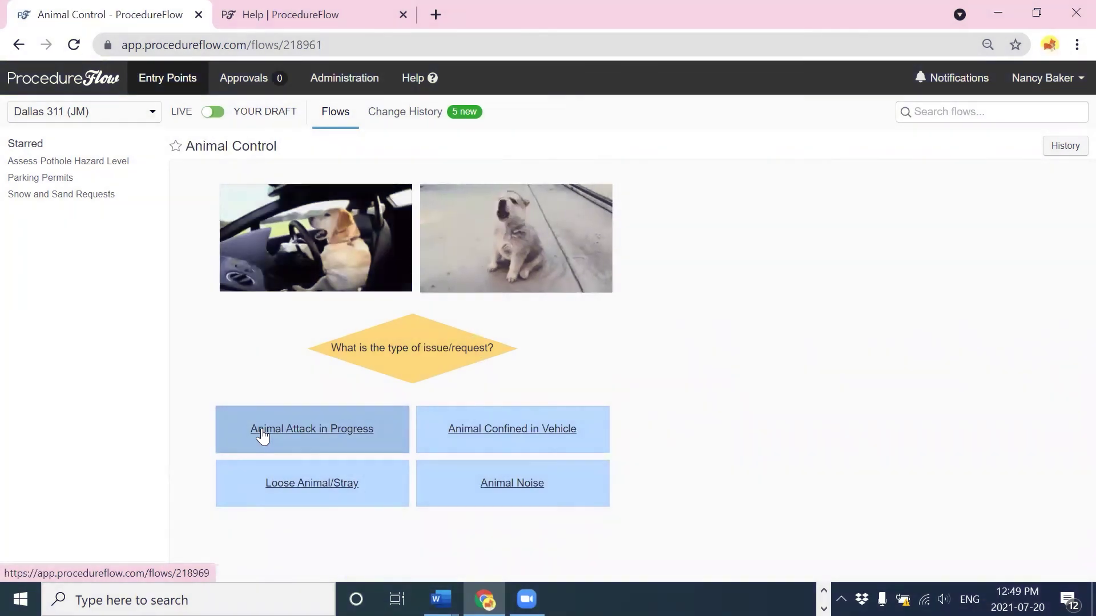
pyautogui.click(324, 456)
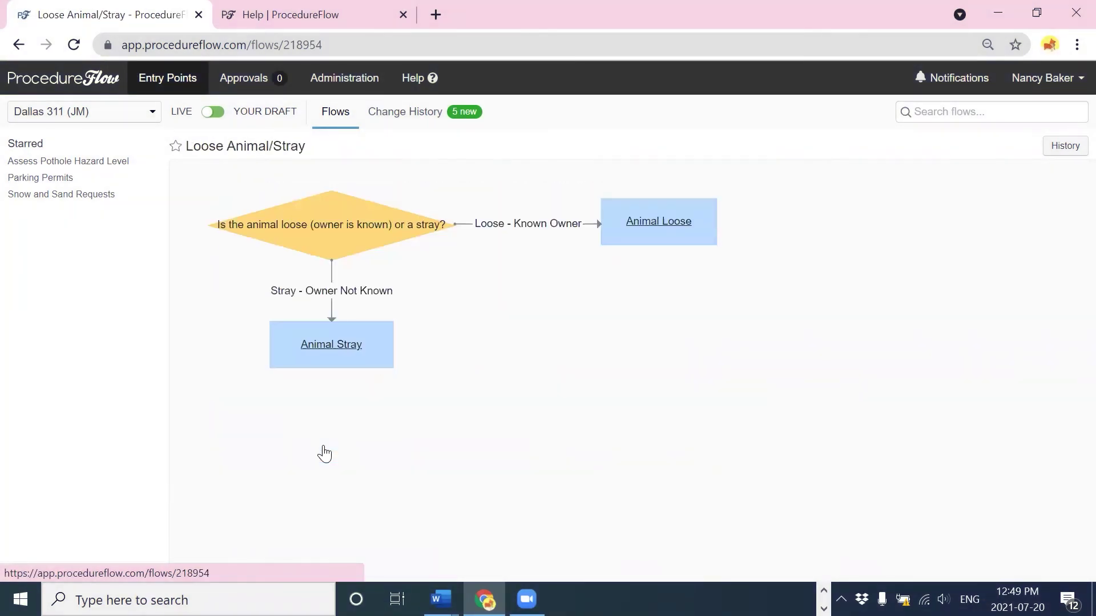
pyautogui.click(176, 147)
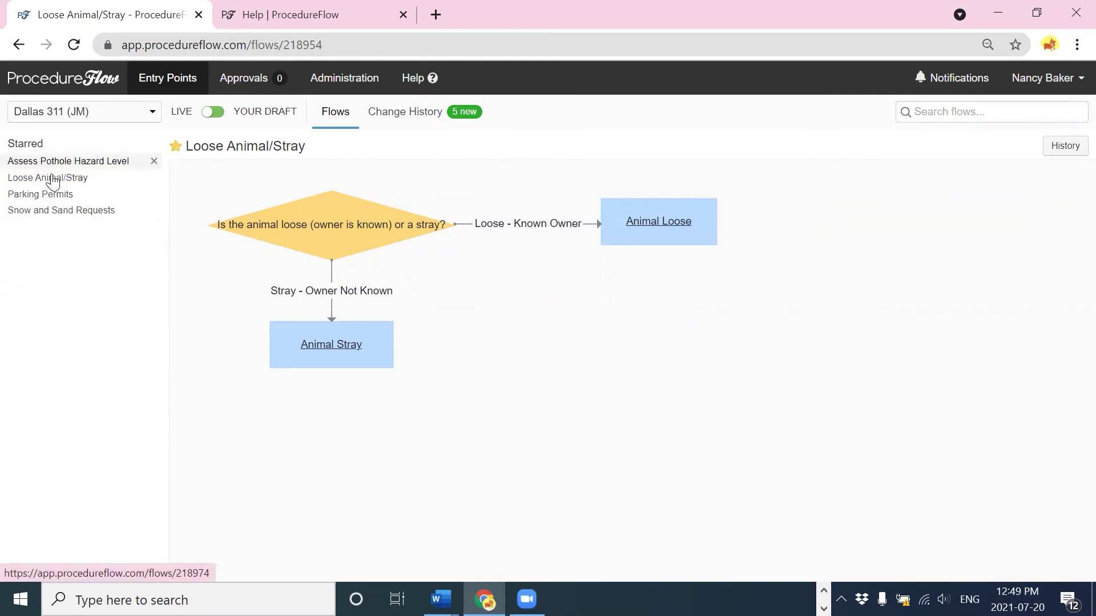
pyautogui.click(44, 214)
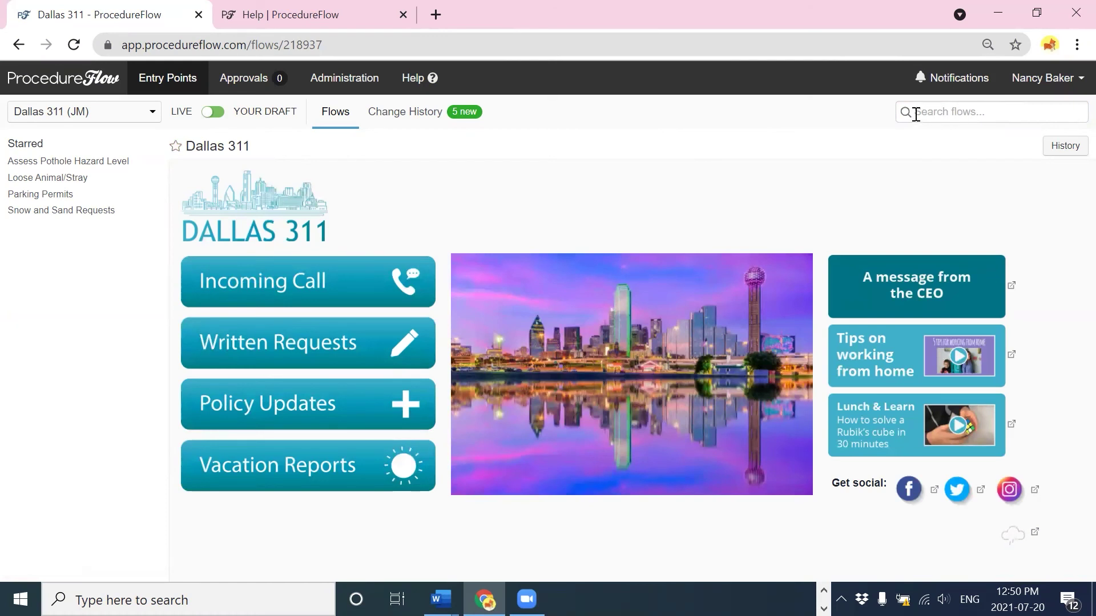
# Search the flows for "Pothole" and open the Pothole Repairs flow.
pyautogui.click(916, 114)
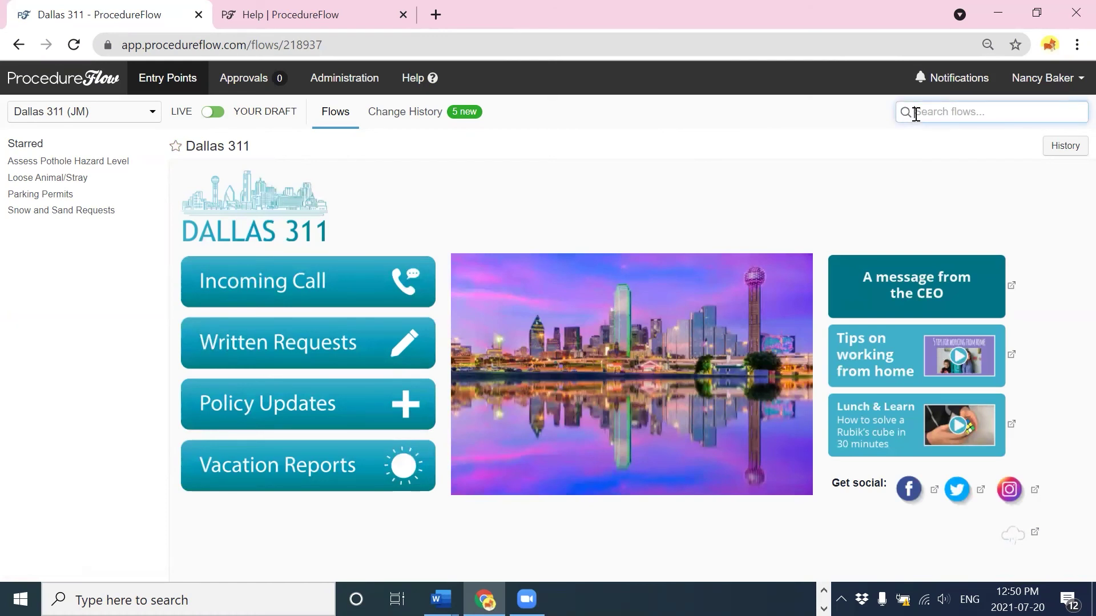
pyautogui.write('Pothole')
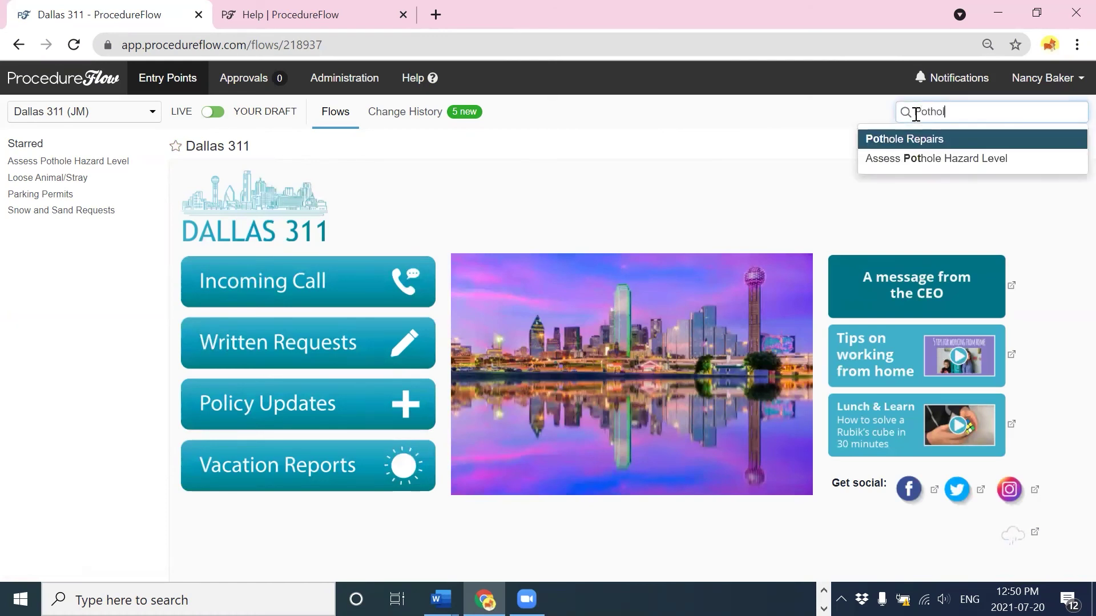
pyautogui.click(873, 143)
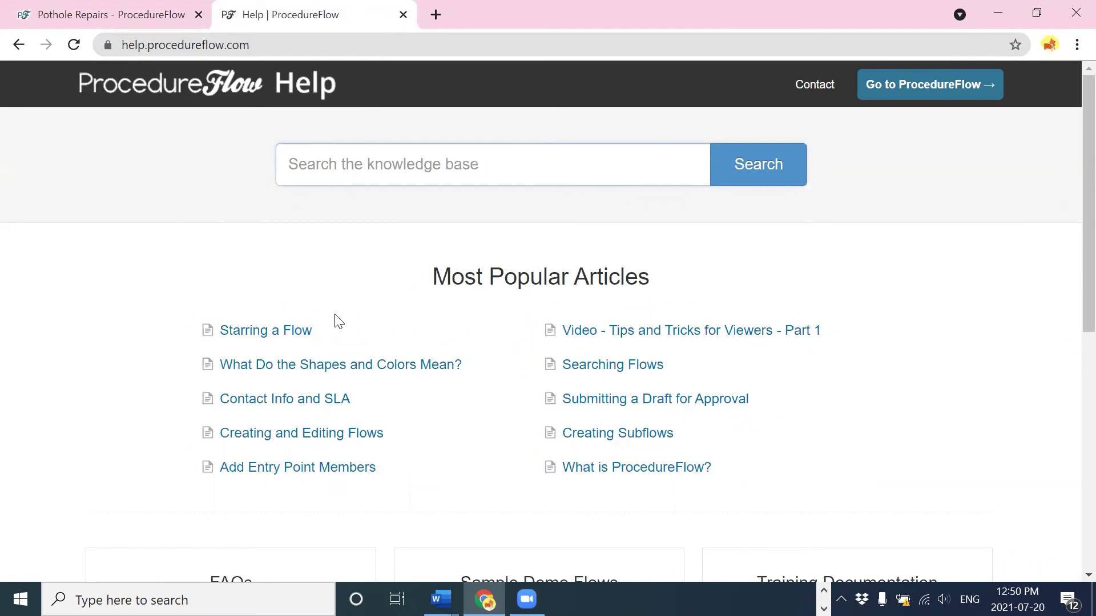
# Look through the popular articles and topic categories on the ProcedureFlow Help site.
pyautogui.scroll(-2, 339, 321)
pyautogui.scroll(-2, 338, 321)
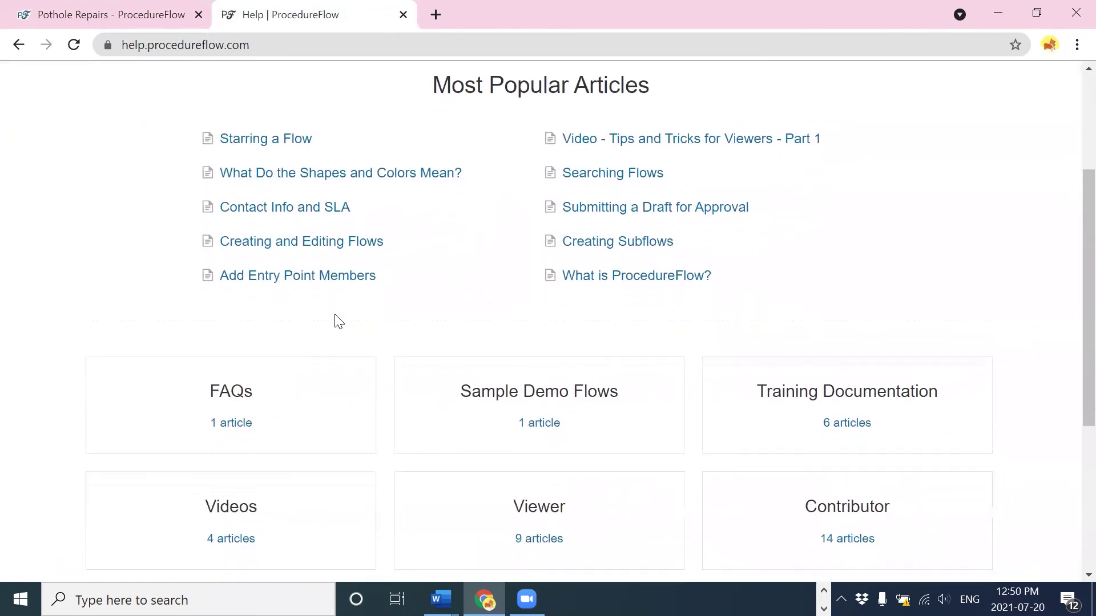
pyautogui.scroll(-2, 336, 323)
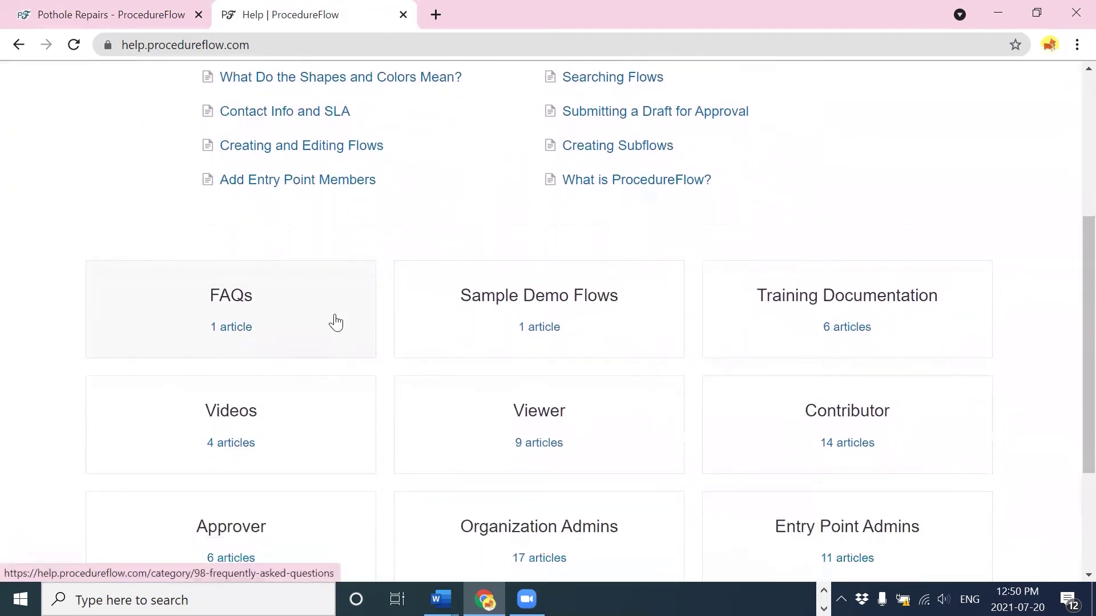
pyautogui.scroll(4, 335, 323)
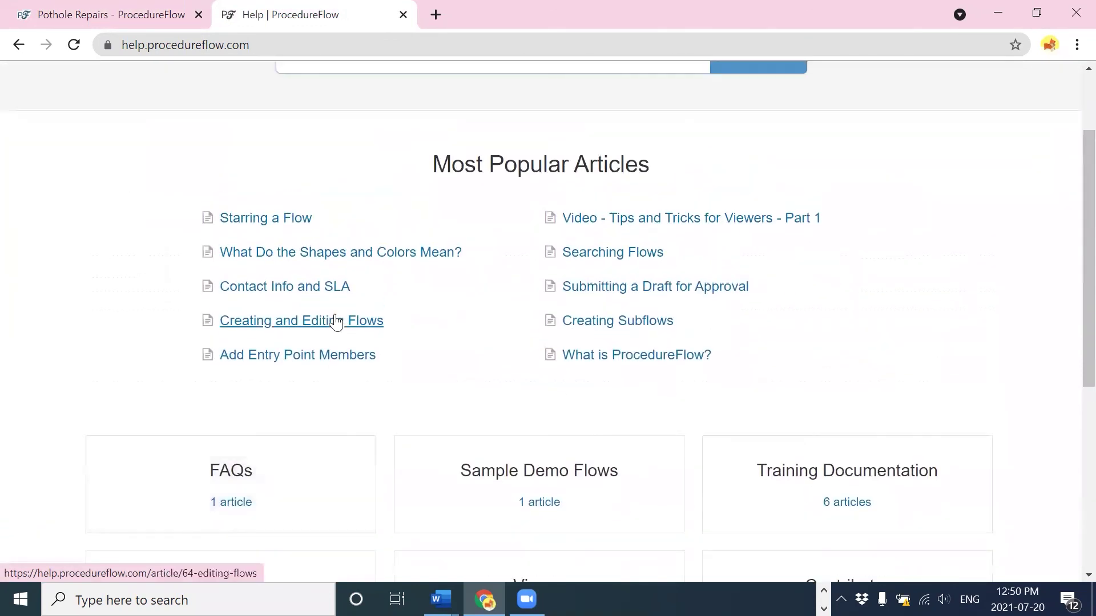
pyautogui.scroll(2, 336, 322)
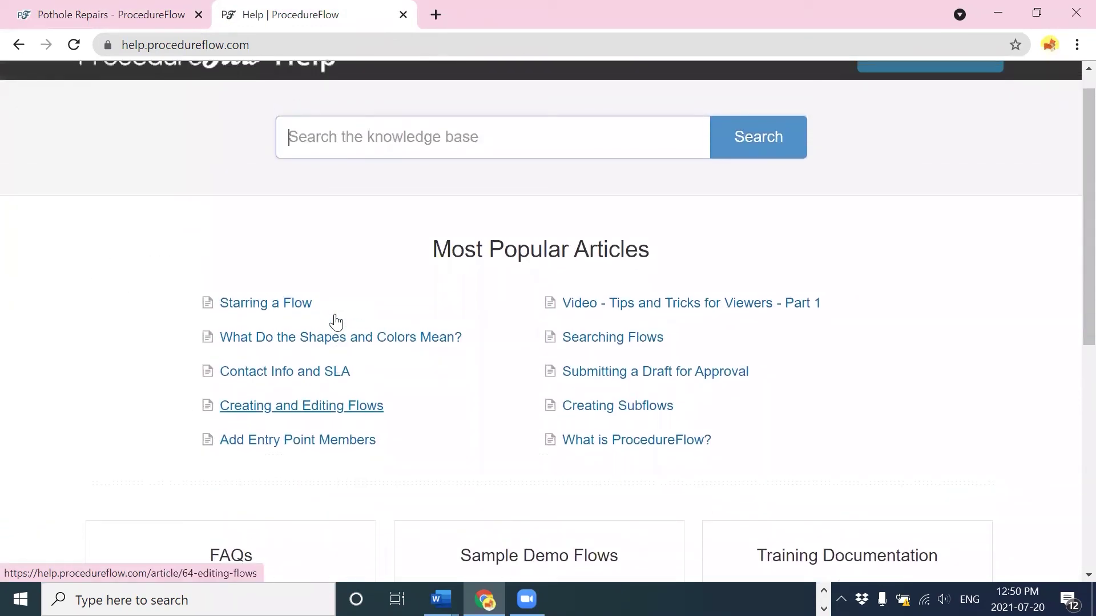
pyautogui.scroll(-3, 335, 322)
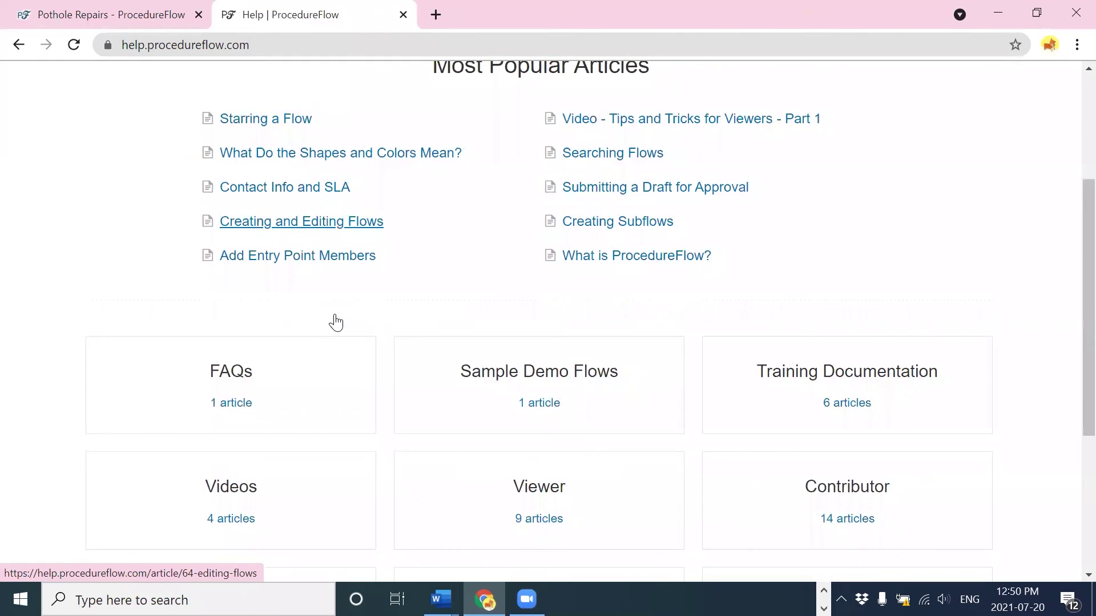
pyautogui.scroll(-2, 336, 323)
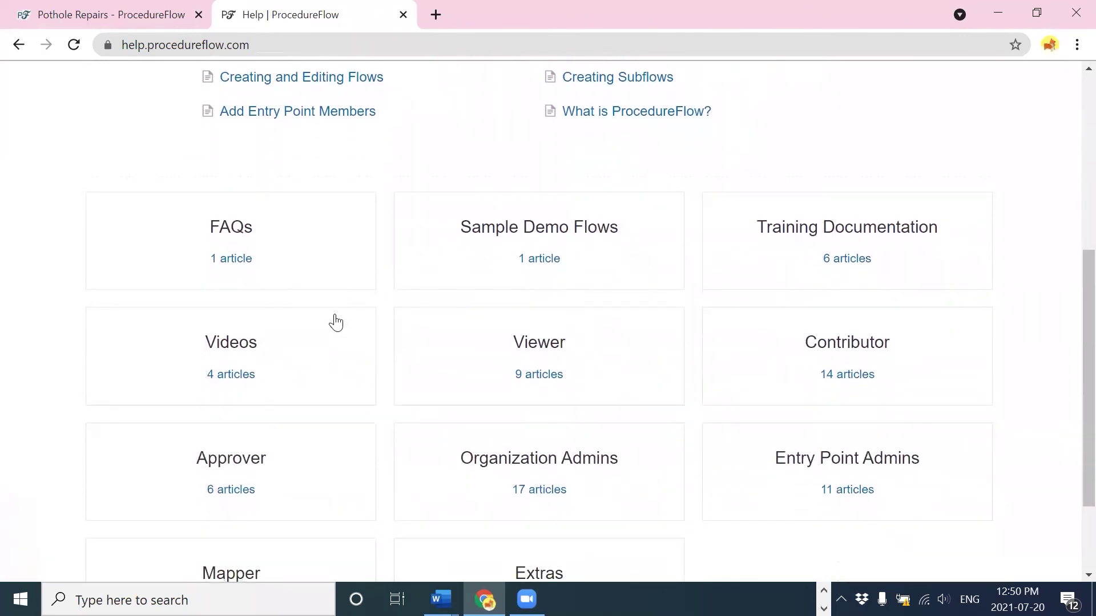